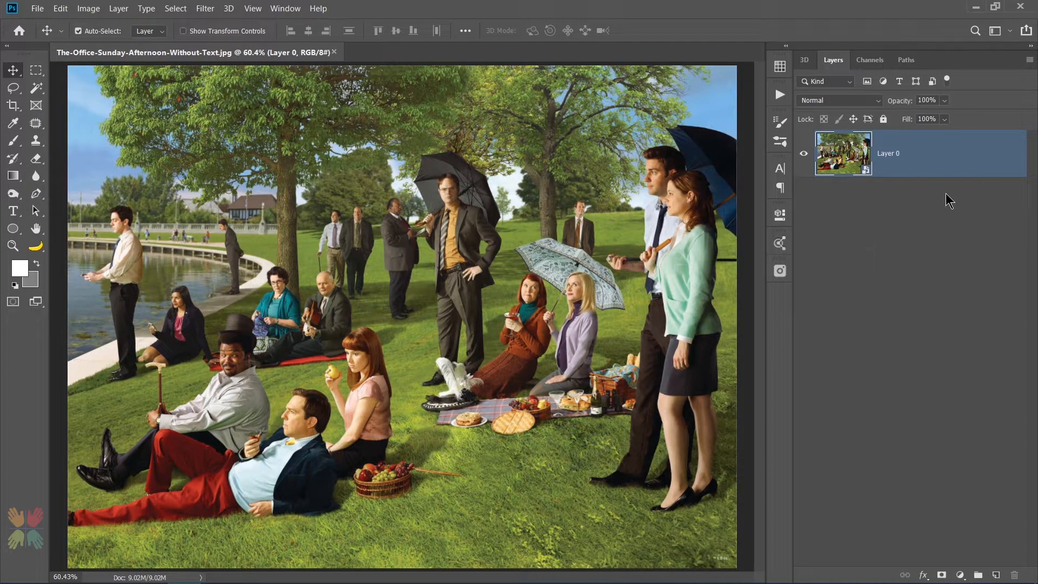
# Step: Rename the photo layer to "Image" and reset the foreground and background colours to black and white
pyautogui.doubleClick(895, 155)
pyautogui.write('Image')
pyautogui.press('Return')
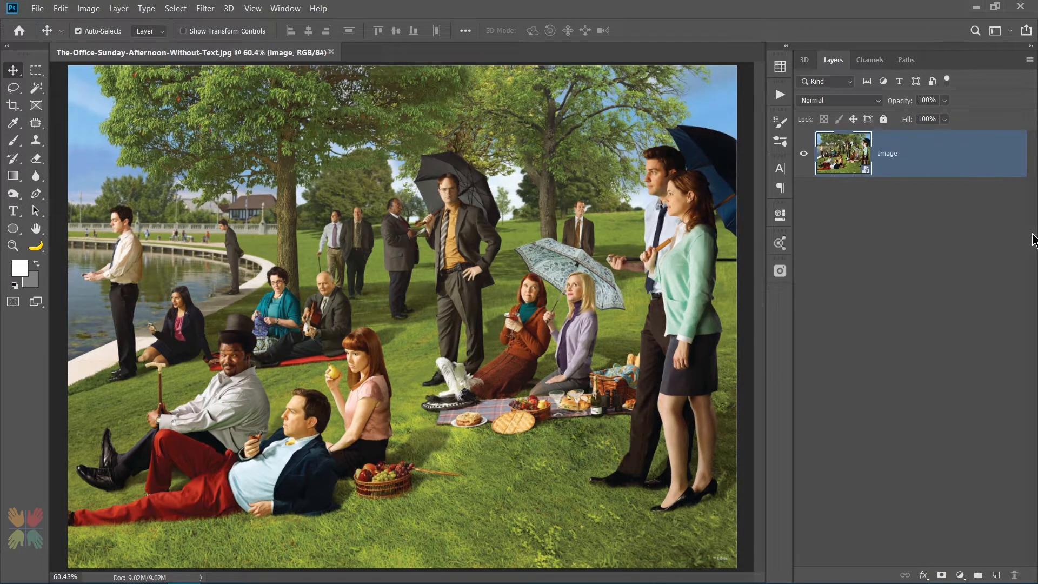
pyautogui.press('d')
pyautogui.click(203, 9)
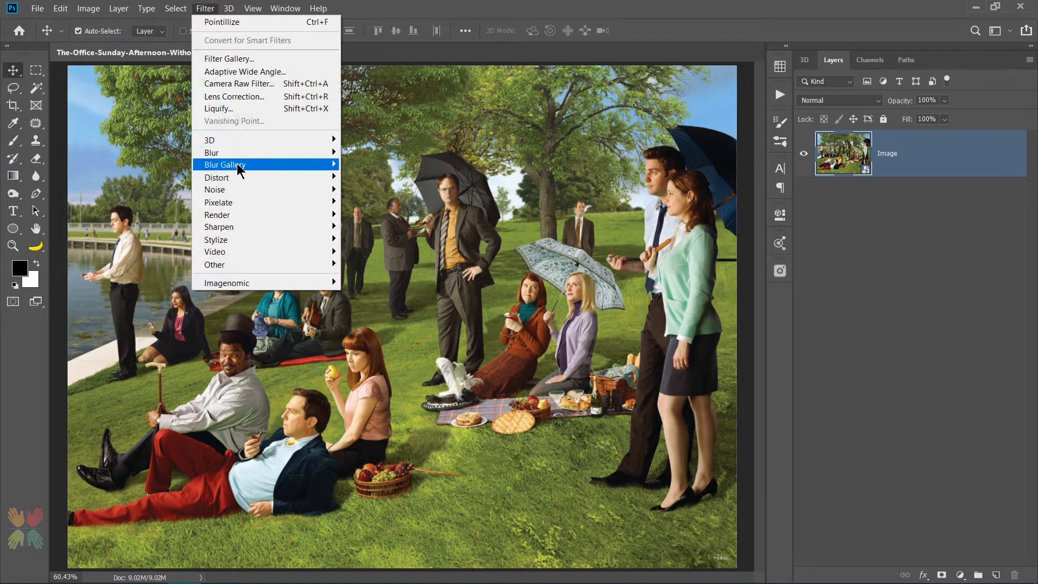
pyautogui.moveTo(245, 206)
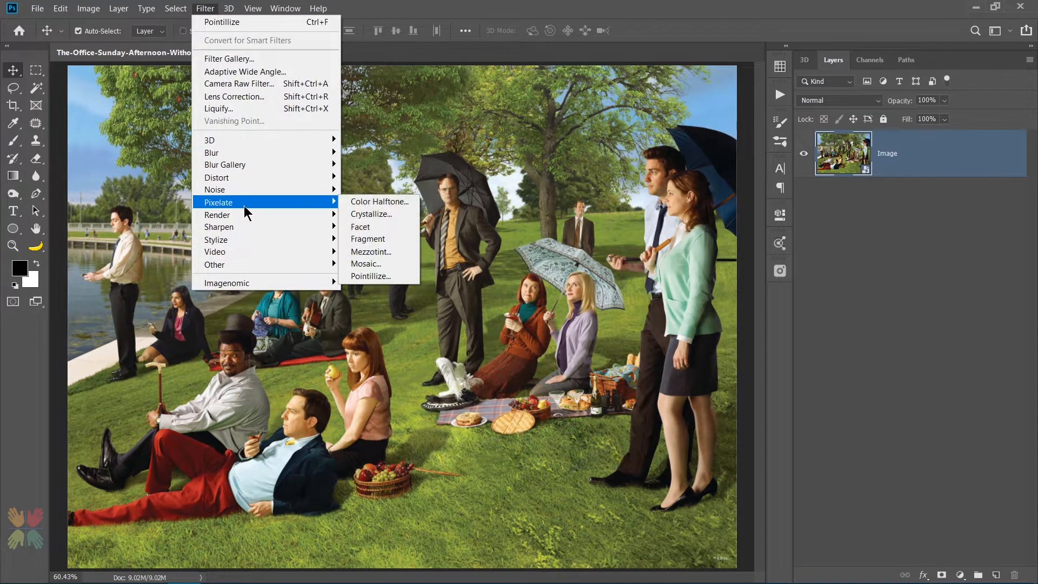
pyautogui.click(371, 276)
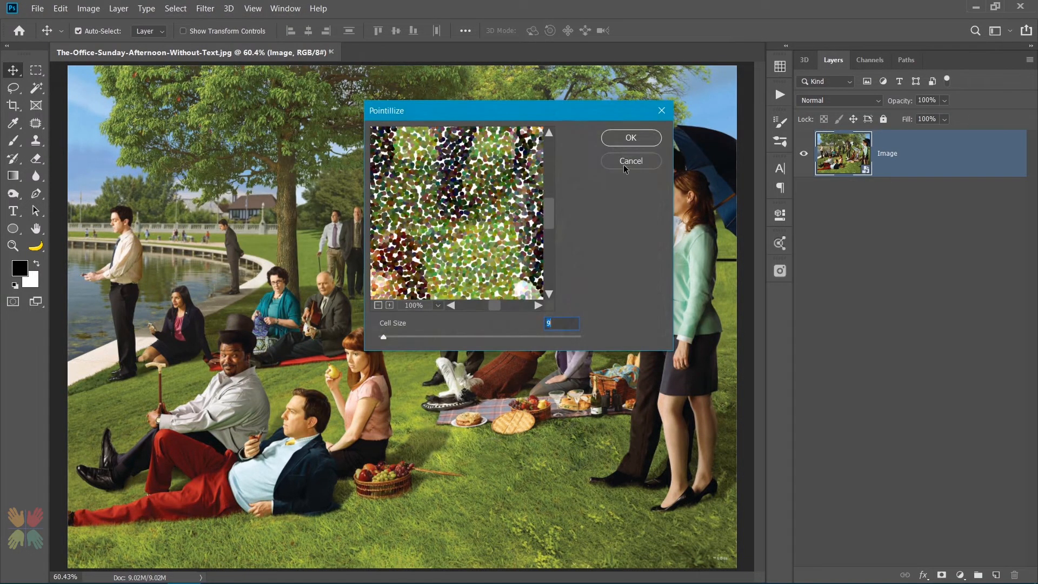
pyautogui.click(623, 166)
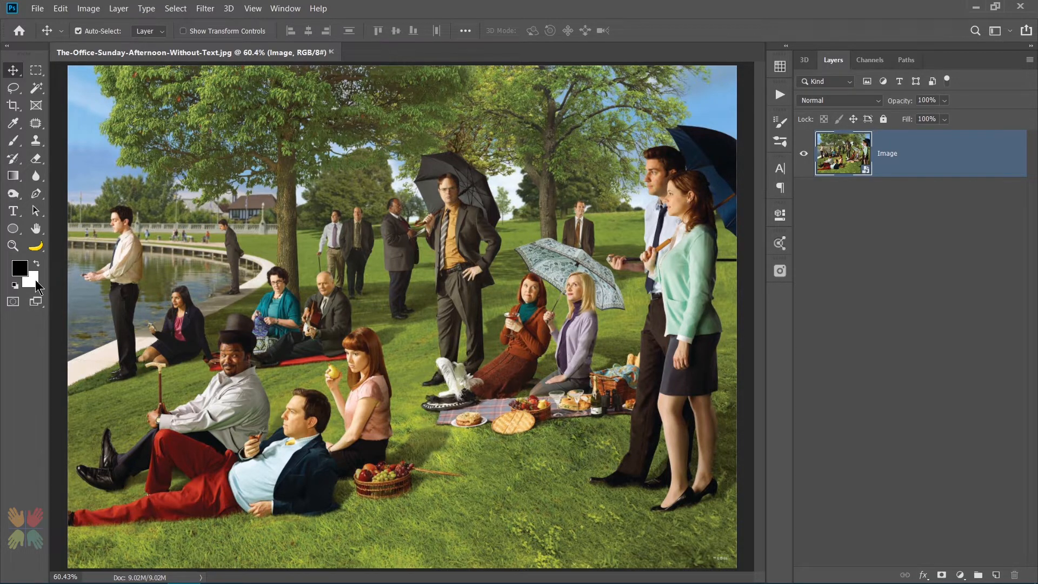
# Step: Apply the Pointillize filter with a cell size of 9 to the Image layer and set the filter's blend mode to Darken
pyautogui.click(210, 9)
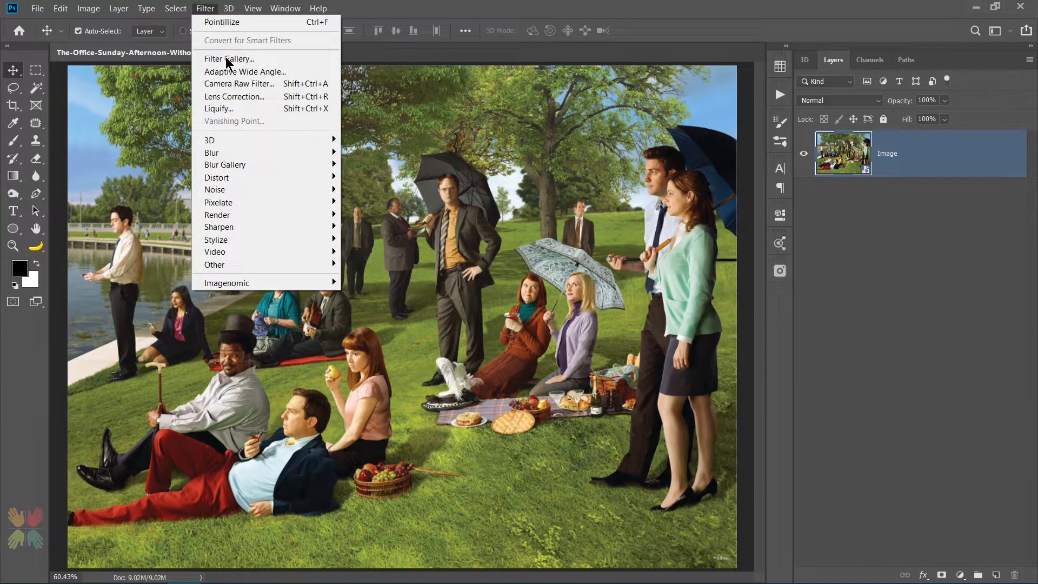
pyautogui.click(249, 23)
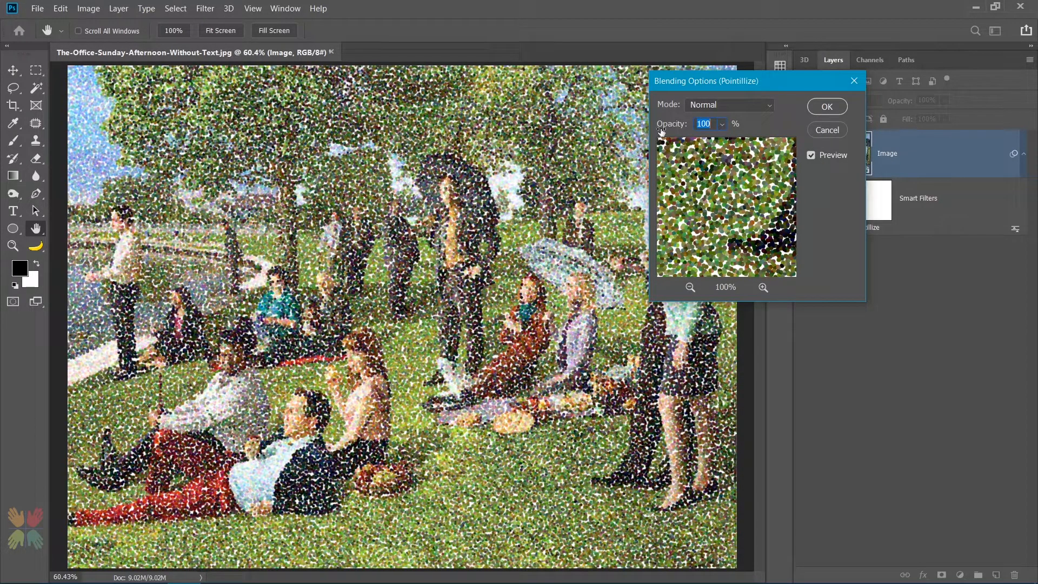
pyautogui.click(727, 107)
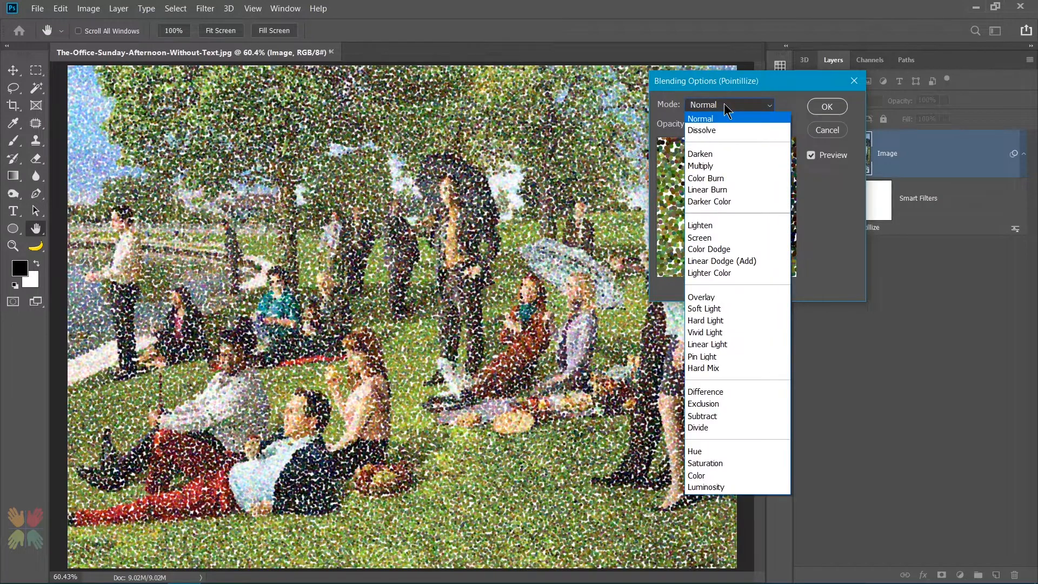
pyautogui.click(715, 154)
pyautogui.click(823, 108)
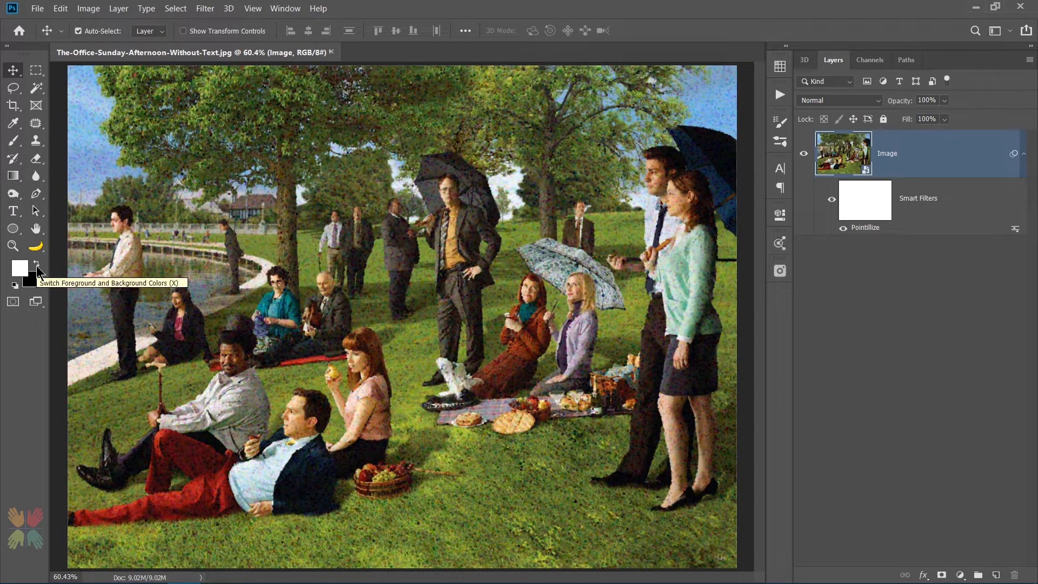
# Step: Swap the foreground and background colours and apply a second Pointillize filter with a cell size of 6
pyautogui.click(208, 10)
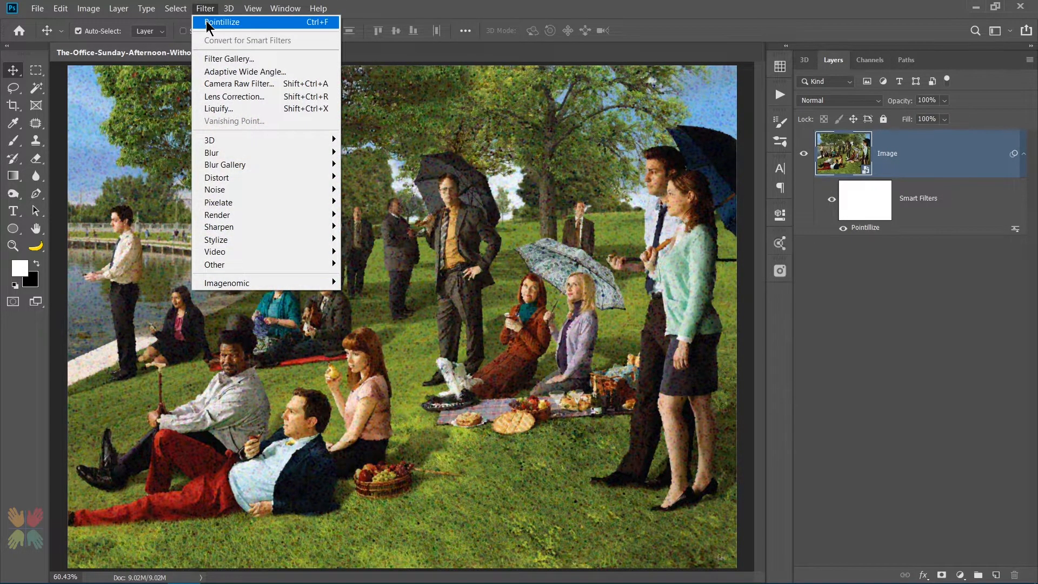
pyautogui.click(216, 22)
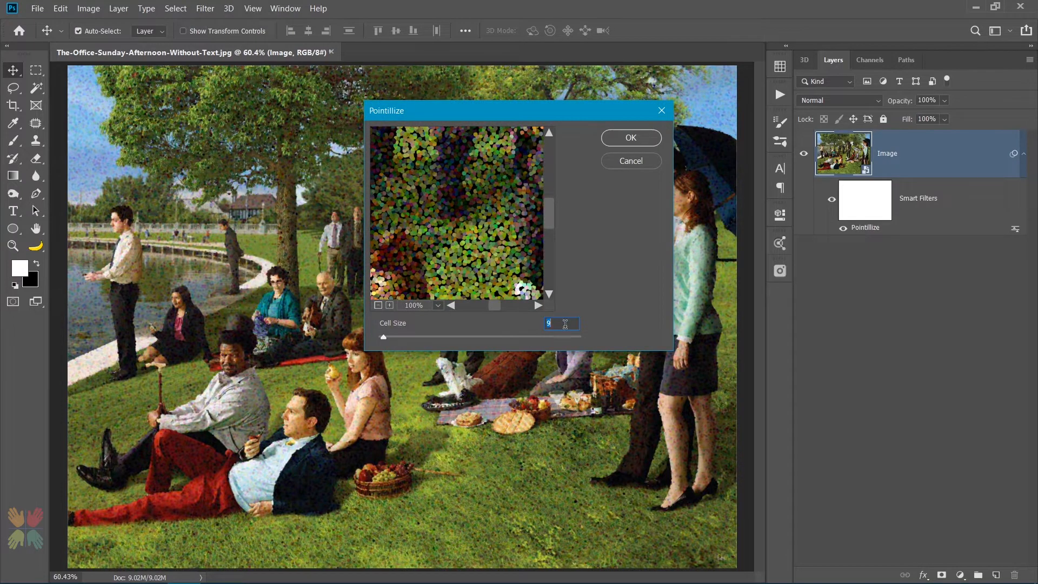
pyautogui.write('6')
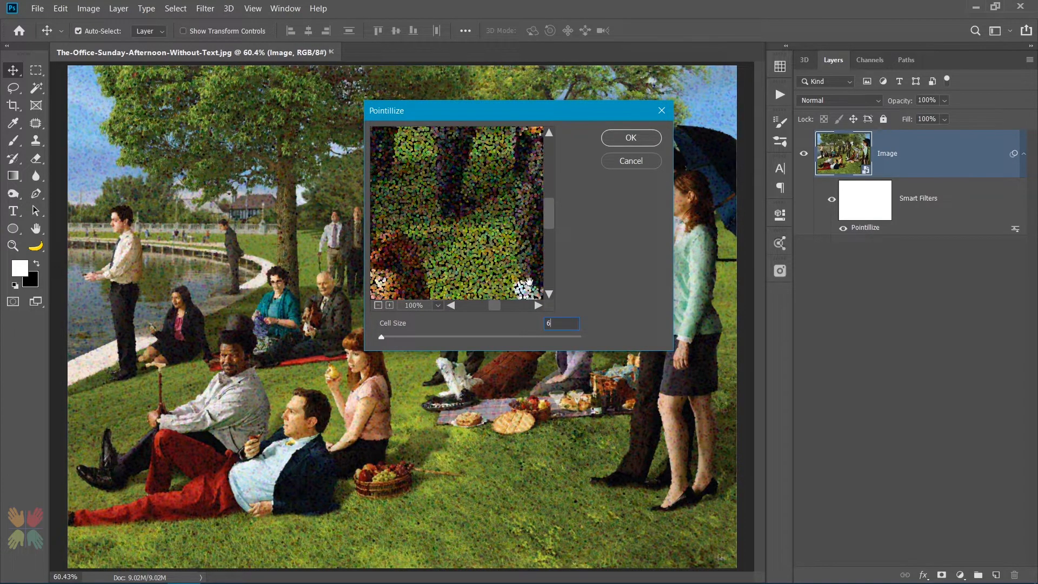
pyautogui.click(627, 140)
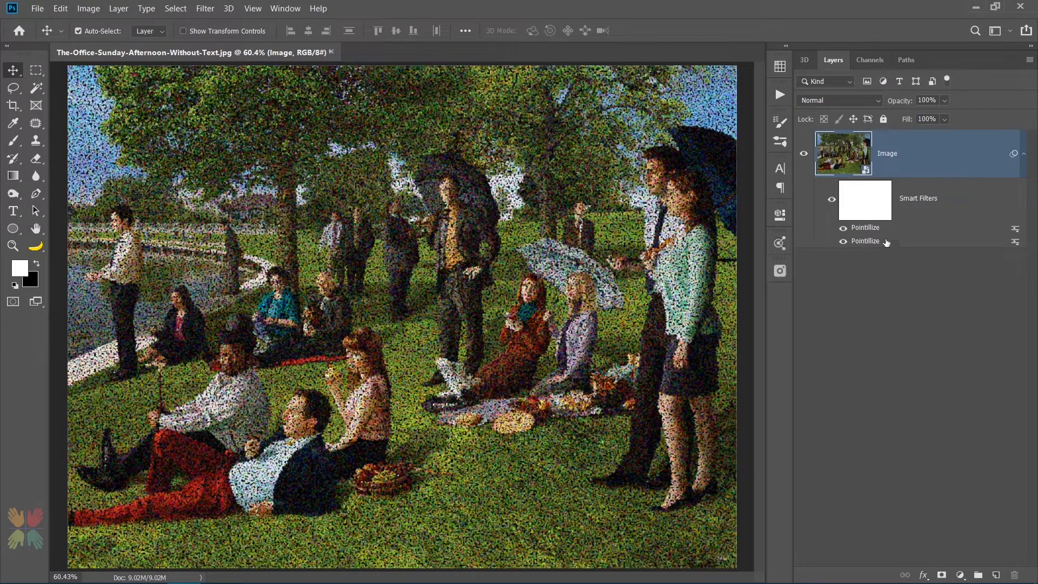
# Step: Set the blend mode of the second Pointillize smart filter, the uppermost one, to Lighten
pyautogui.doubleClick(1015, 228)
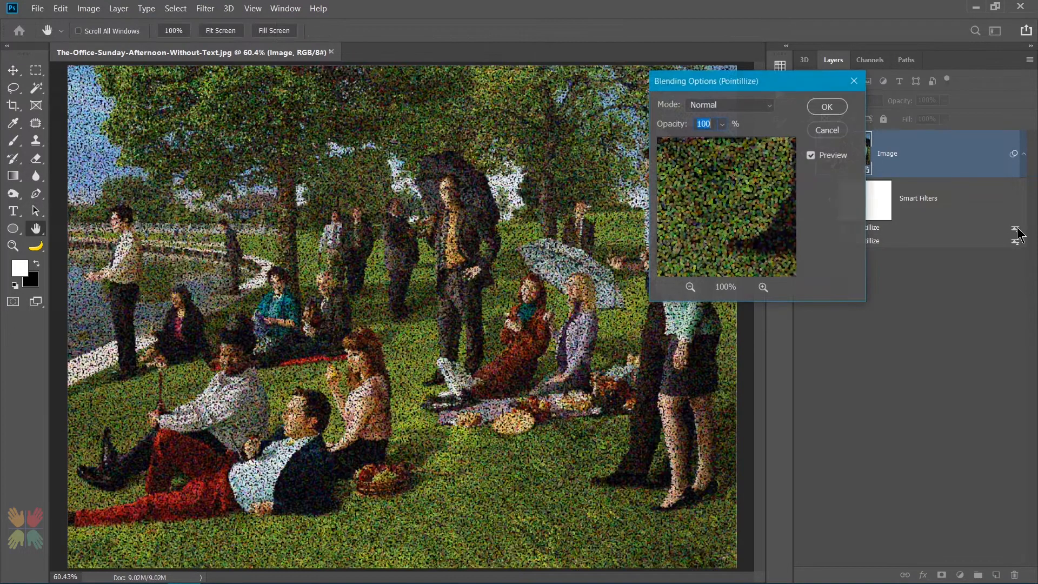
pyautogui.click(719, 106)
pyautogui.click(700, 226)
pyautogui.click(826, 107)
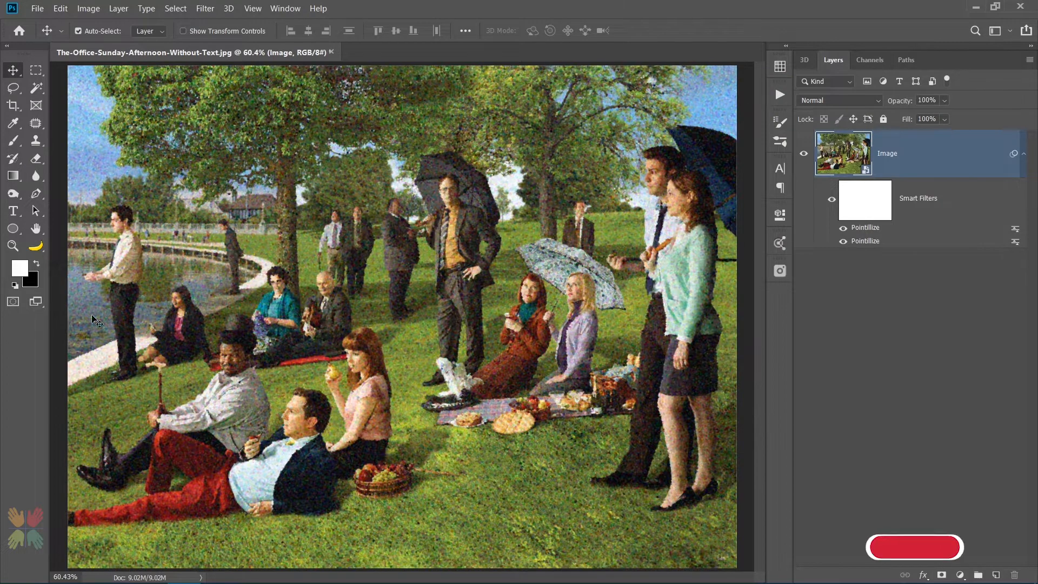
# Step: Change the background colour to a mid grey with 50% brightness (808080)
pyautogui.click(33, 285)
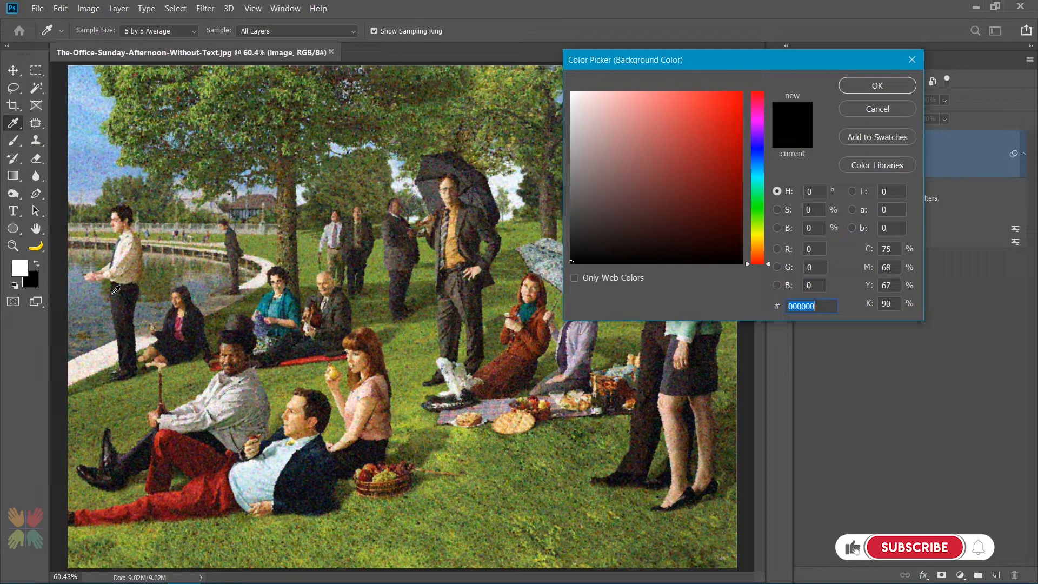
pyautogui.click(813, 227)
pyautogui.write('50')
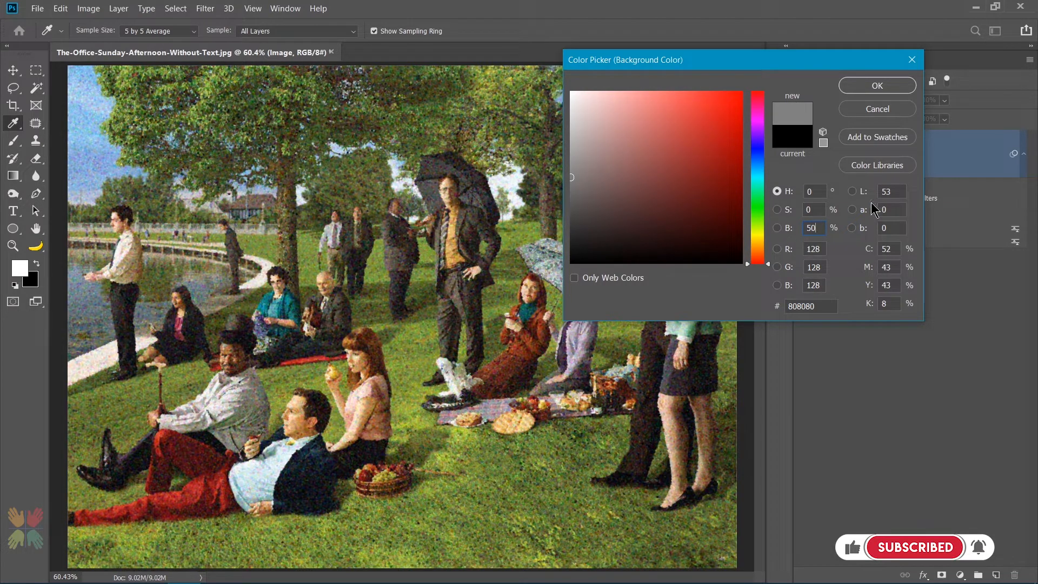
pyautogui.click(886, 86)
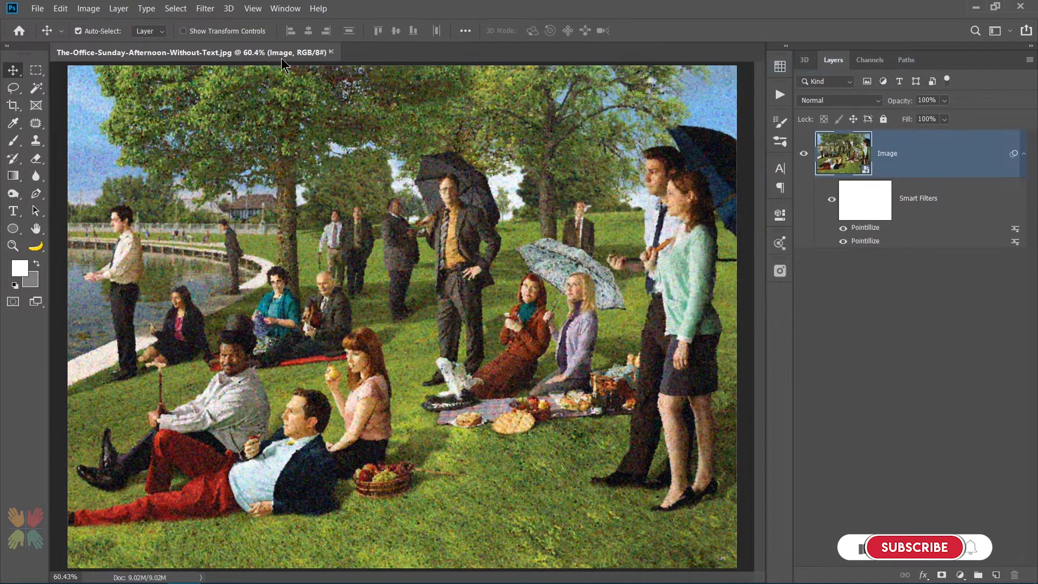
# Step: Apply a third Pointillize filter with a cell size of 3 to the Image layer
pyautogui.click(205, 8)
pyautogui.click(210, 21)
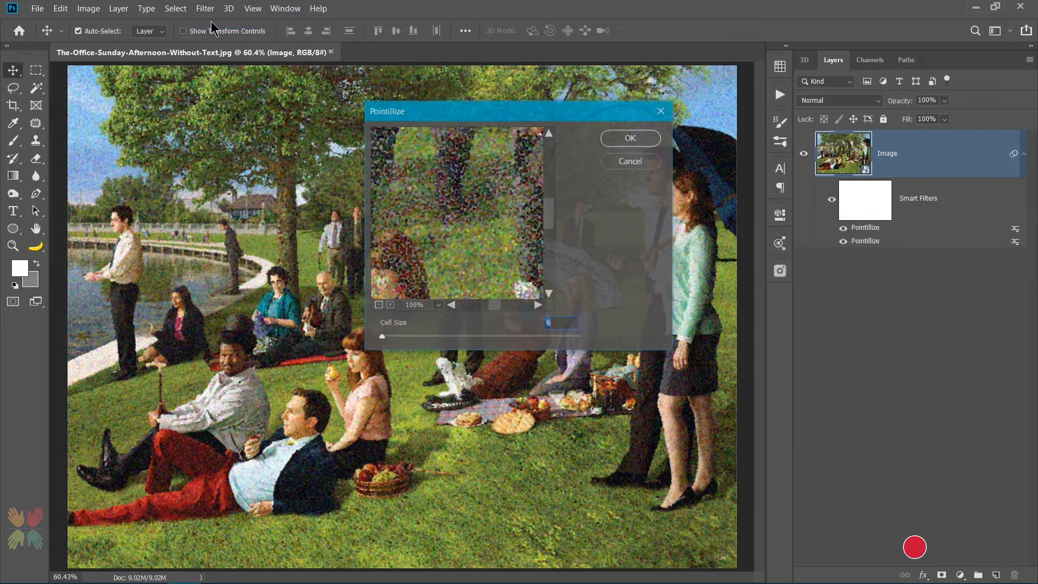
pyautogui.write('3')
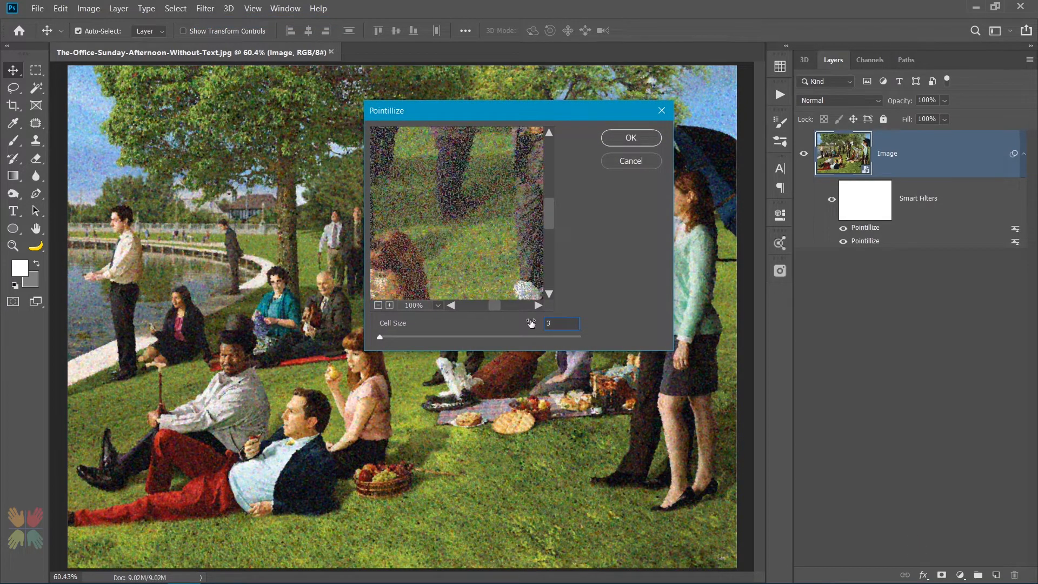
pyautogui.press('Return')
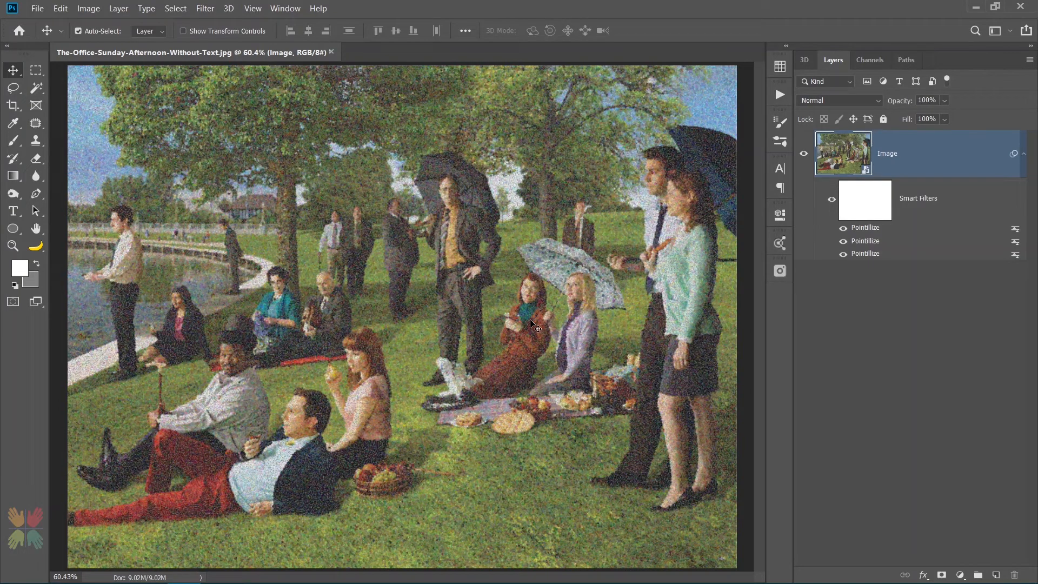
# Step: Try the Pin Light and Overlay blend modes on the third Pointillize filter, and settle on Soft Light
pyautogui.doubleClick(1015, 229)
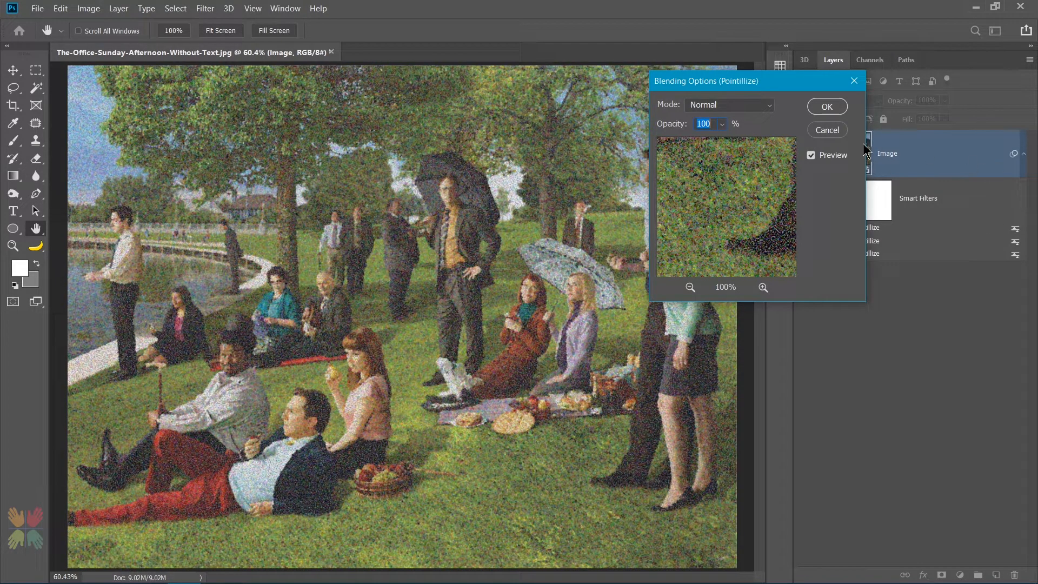
pyautogui.click(751, 105)
pyautogui.click(722, 357)
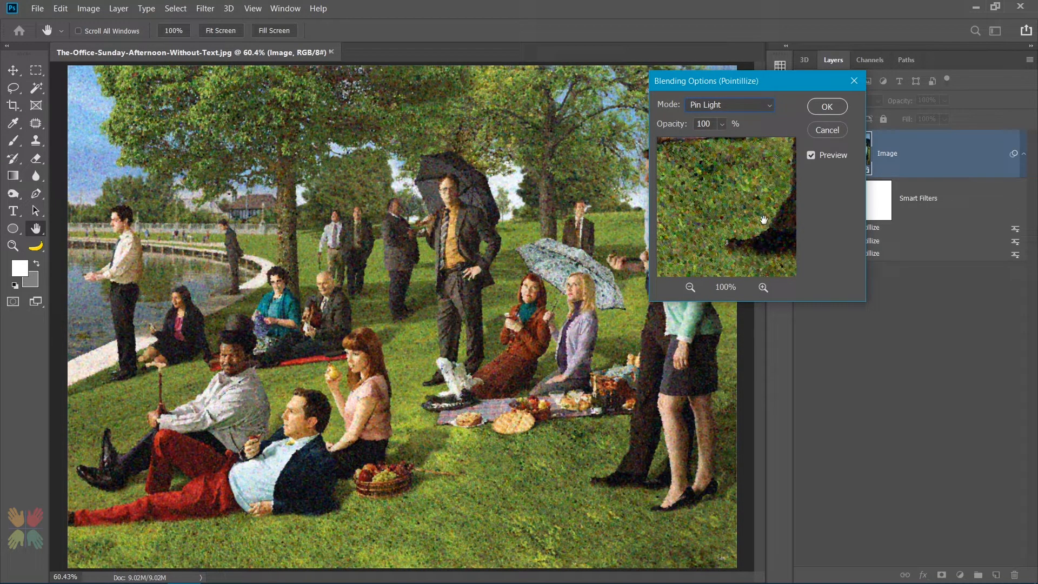
pyautogui.click(733, 106)
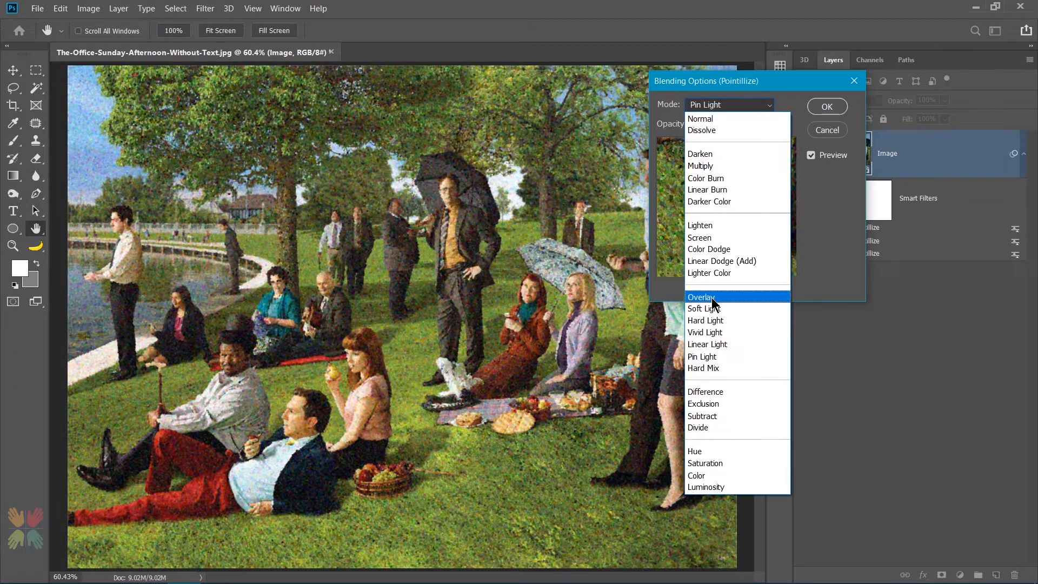
pyautogui.click(712, 296)
pyautogui.click(725, 106)
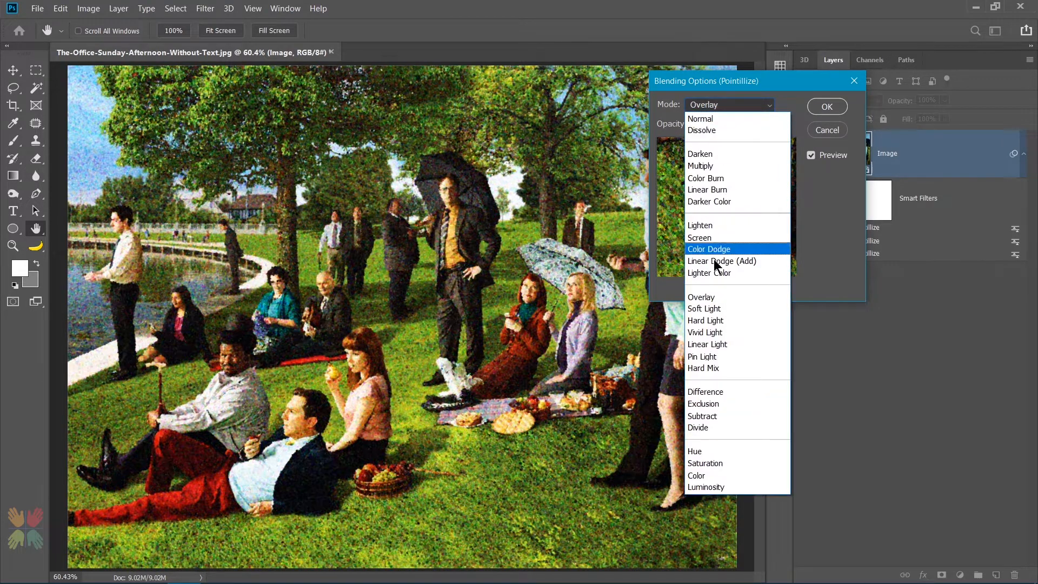
pyautogui.click(716, 311)
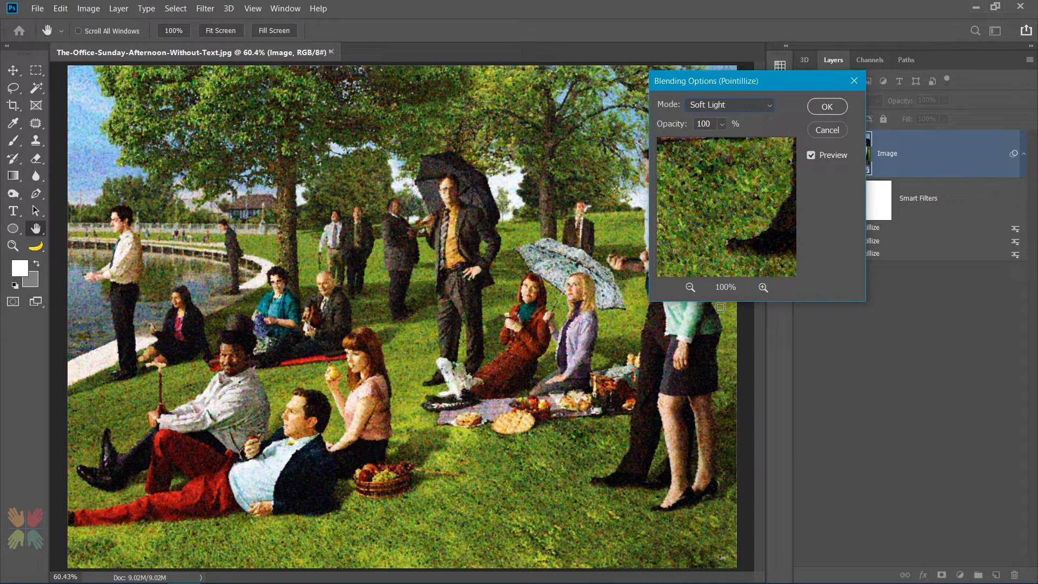
pyautogui.click(828, 107)
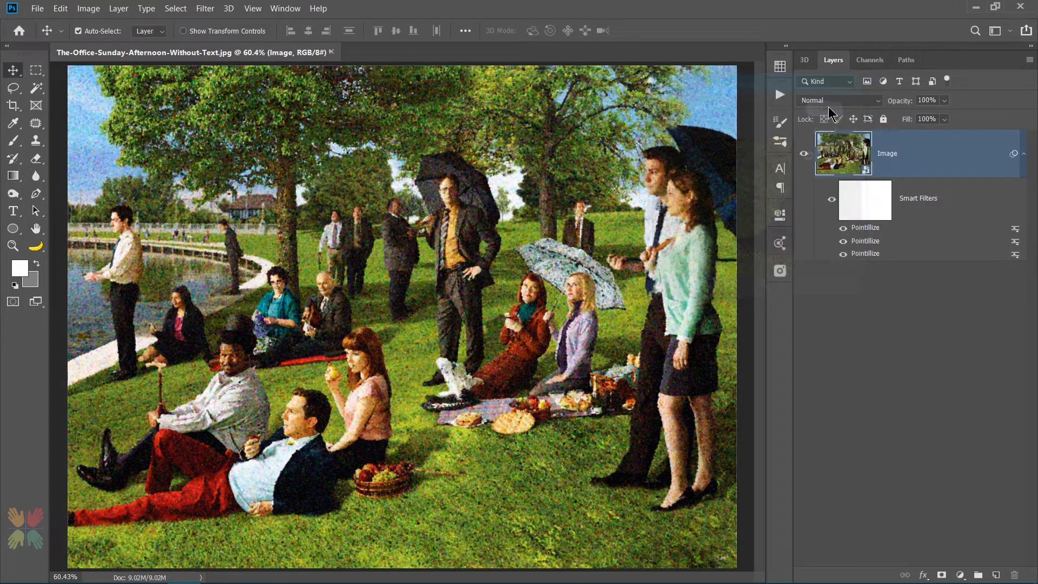
# Step: Delete the smart filter mask from the Image layer
pyautogui.click(868, 204)
pyautogui.rightClick(884, 203)
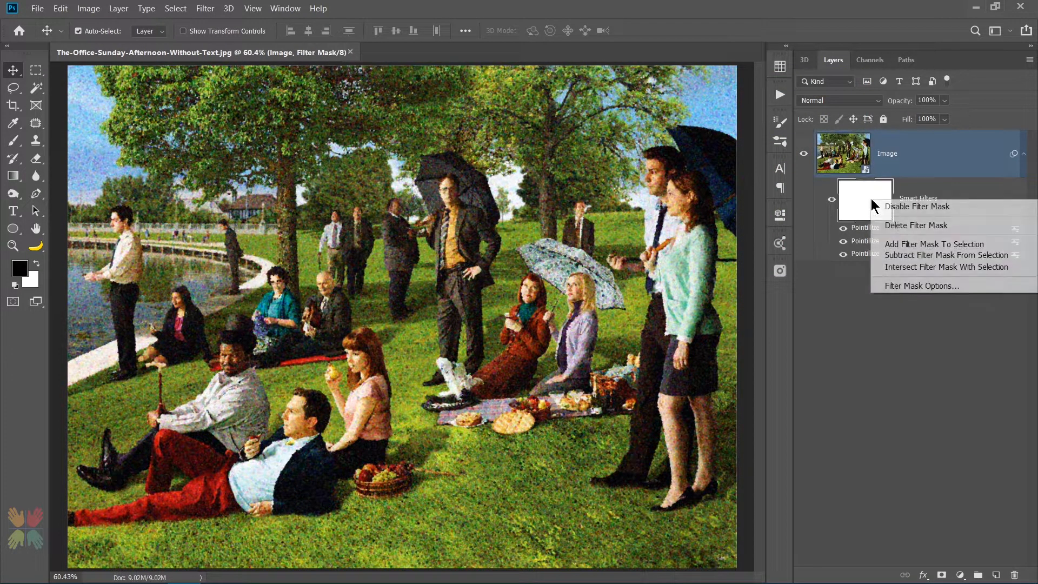
pyautogui.click(890, 224)
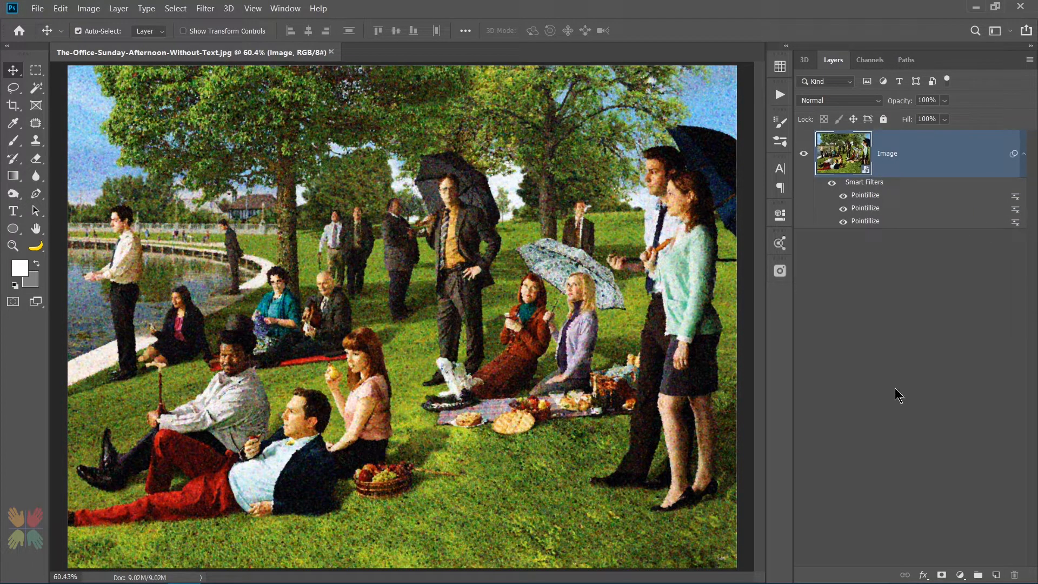
# Step: Add a Vibrance adjustment layer above the Image layer with its vibrance set to -50
pyautogui.click(960, 574)
pyautogui.click(954, 433)
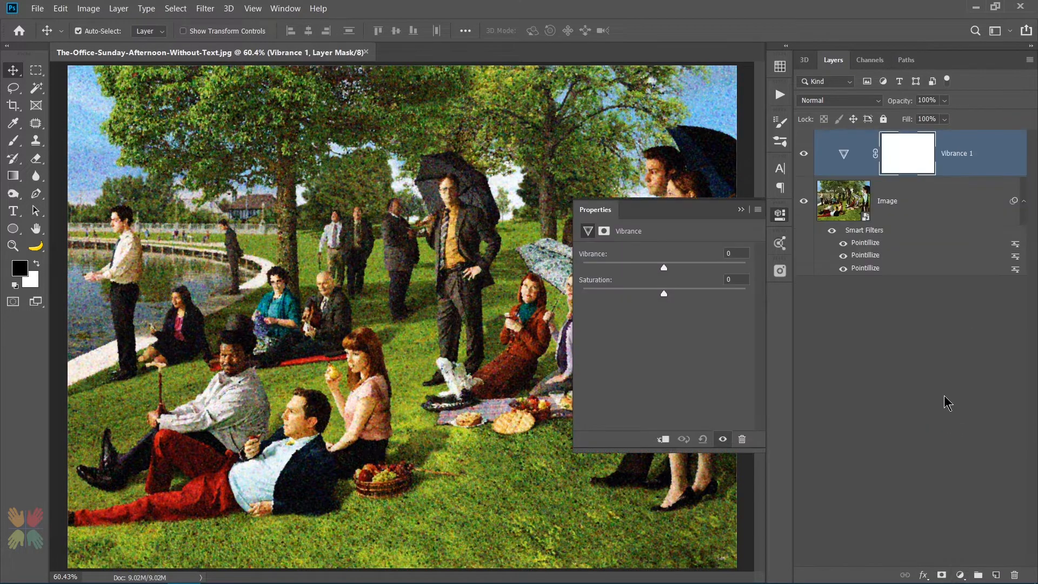
pyautogui.write('-50')
pyautogui.press('Return')
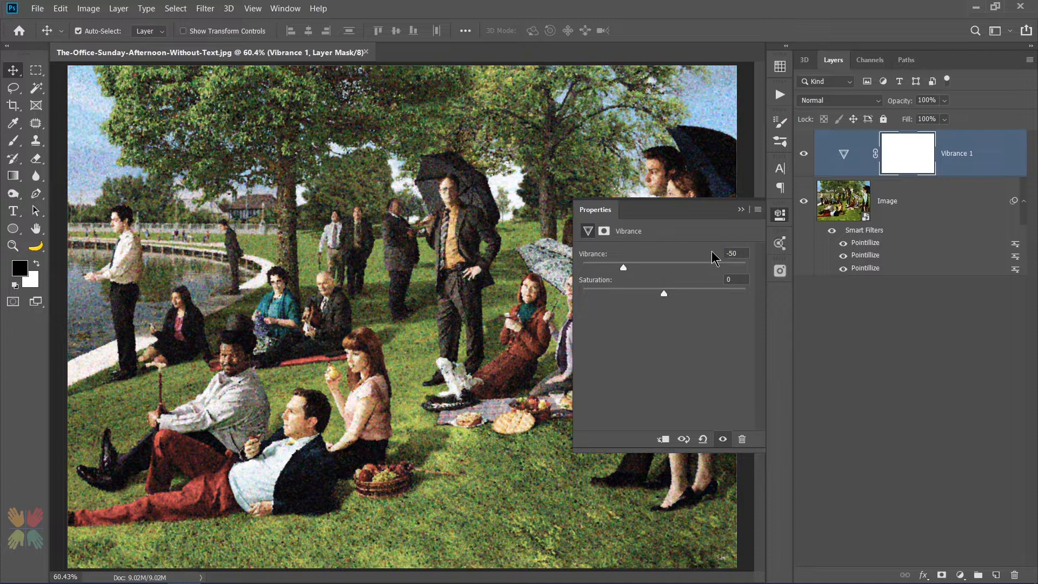
pyautogui.click(743, 210)
# Step: Start a Shadows/Highlights adjustment on the Image layer with the shadows and highlights amounts both set to 15%
pyautogui.click(885, 208)
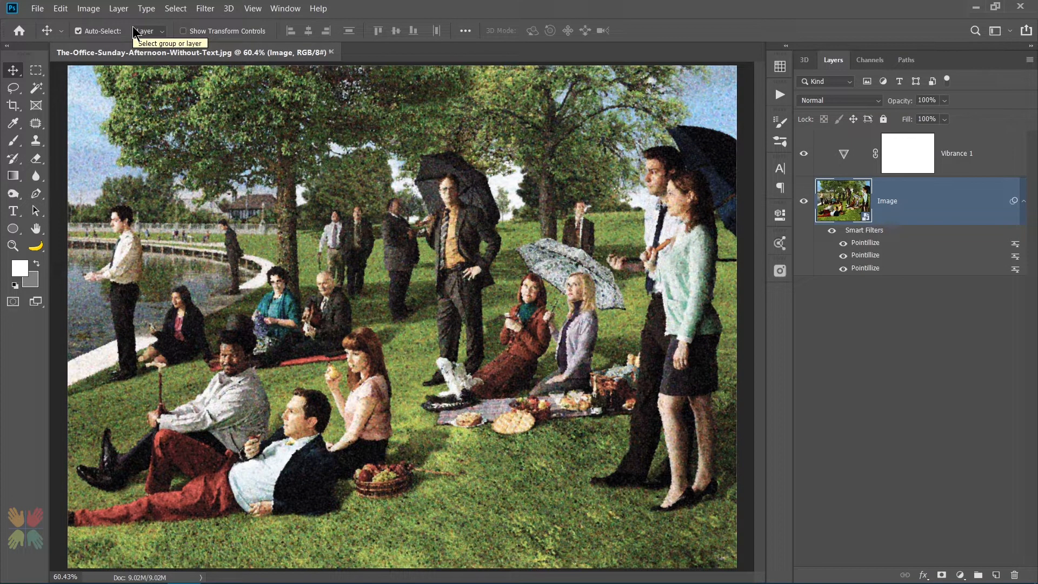
pyautogui.click(89, 8)
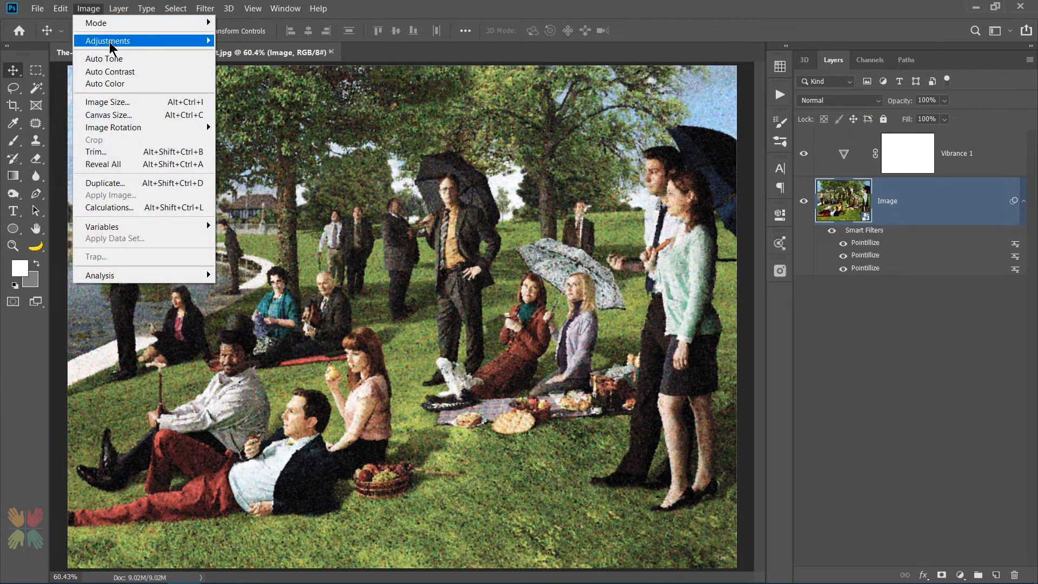
pyautogui.moveTo(109, 41)
pyautogui.click(256, 256)
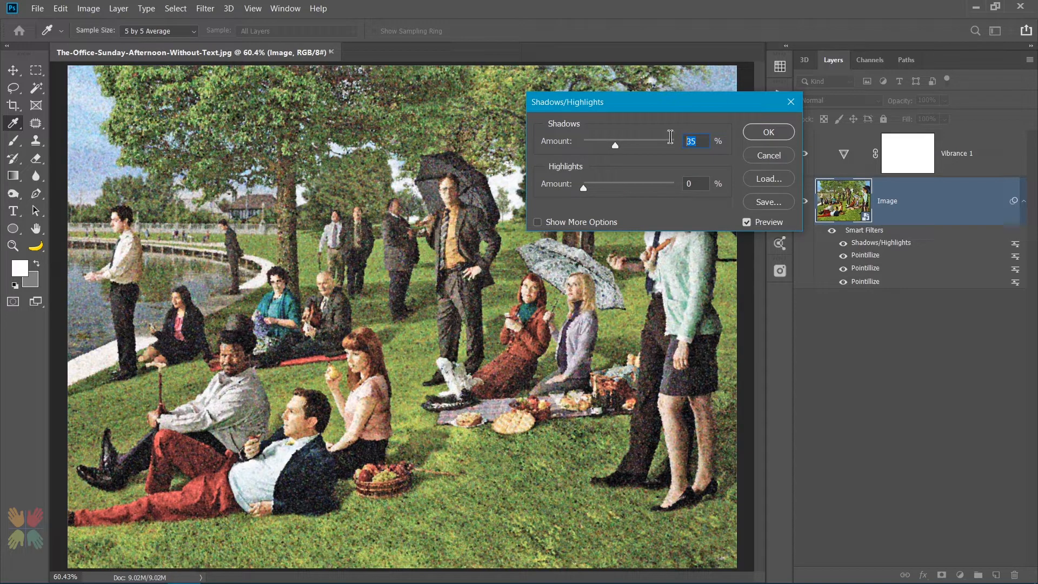
pyautogui.write('1515')
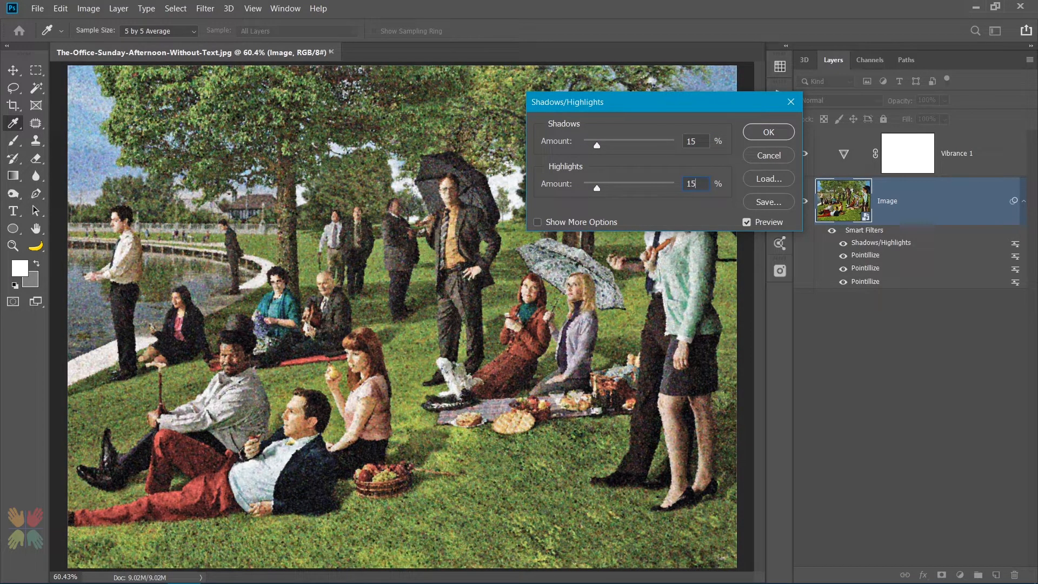
# Step: Show the extended Shadows/Highlights options, set both radius values to 100 px and the color adjustment to 0, and apply
pyautogui.click(542, 222)
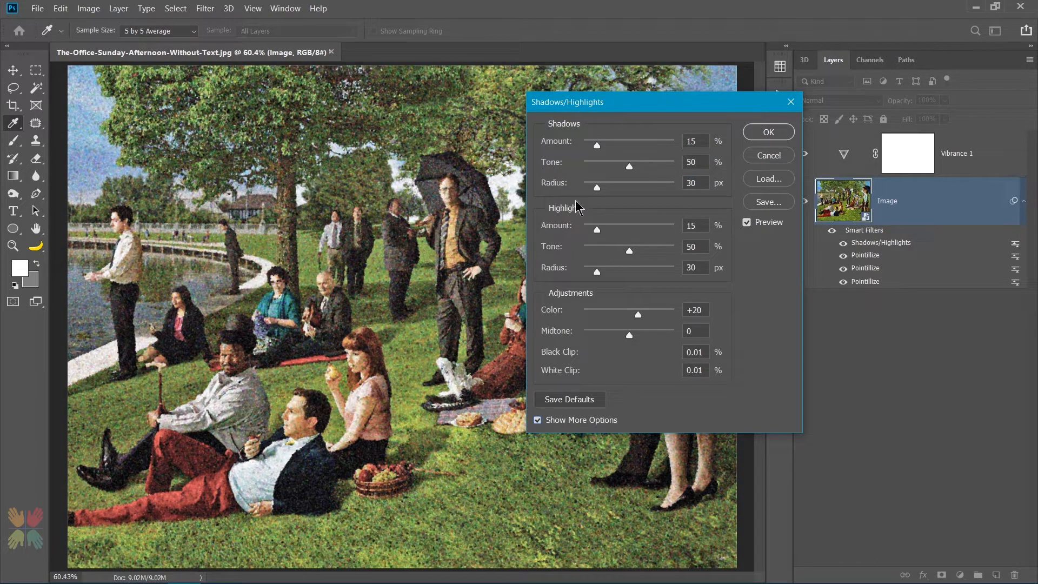
pyautogui.moveTo(704, 184); pyautogui.dragTo(677, 192)
pyautogui.write('100')
pyautogui.press('Tab')
pyautogui.press('Tab')
pyautogui.press('Tab')
pyautogui.write('100')
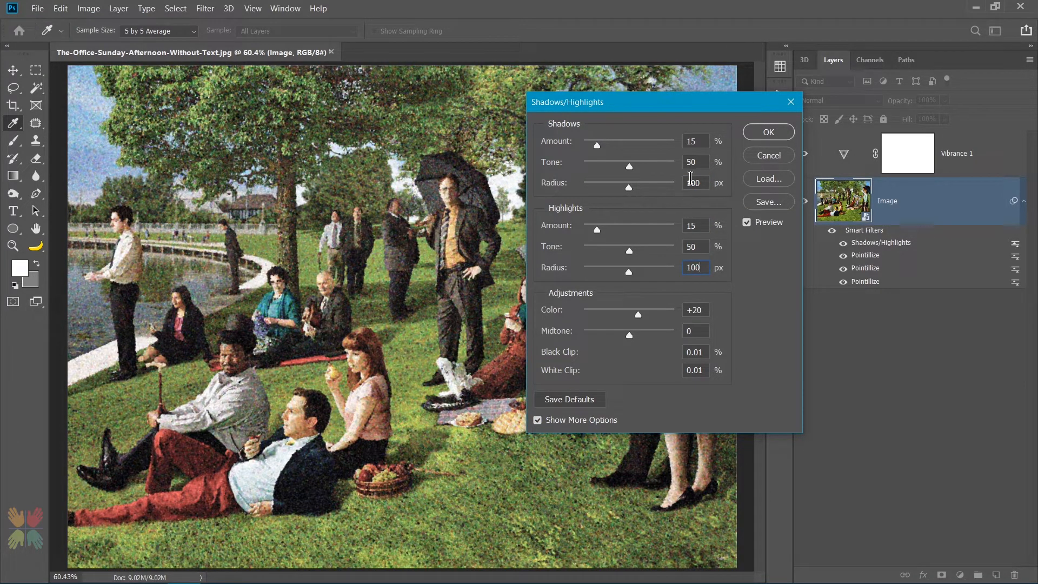
pyautogui.doubleClick(699, 311)
pyautogui.write('0')
pyautogui.click(767, 132)
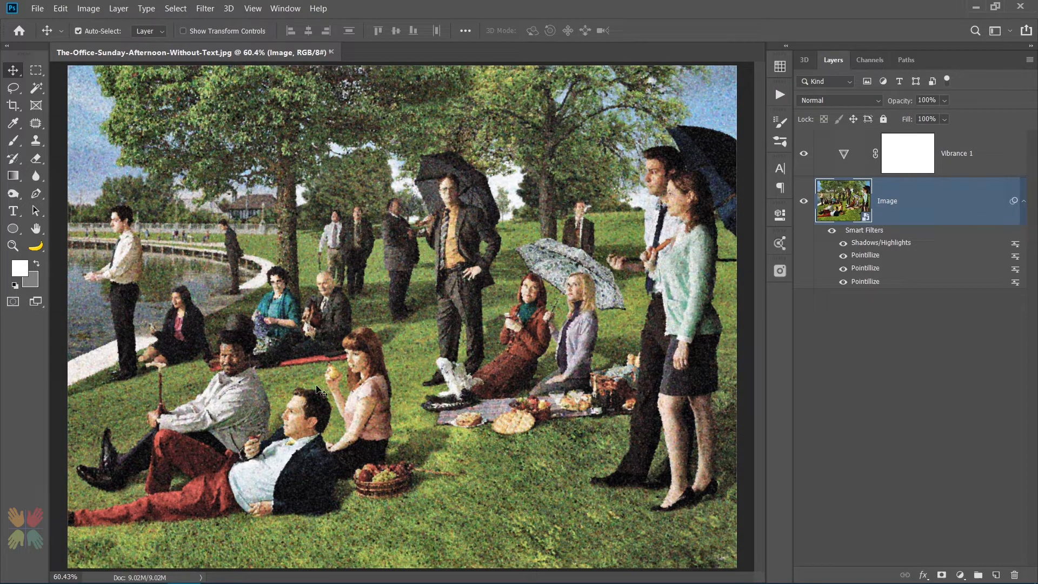
# Step: Stamp all visible layers into a new layer above Vibrance 1 and emboss it with angle -135°, height 2 pixels and amount 500%
pyautogui.click(841, 161)
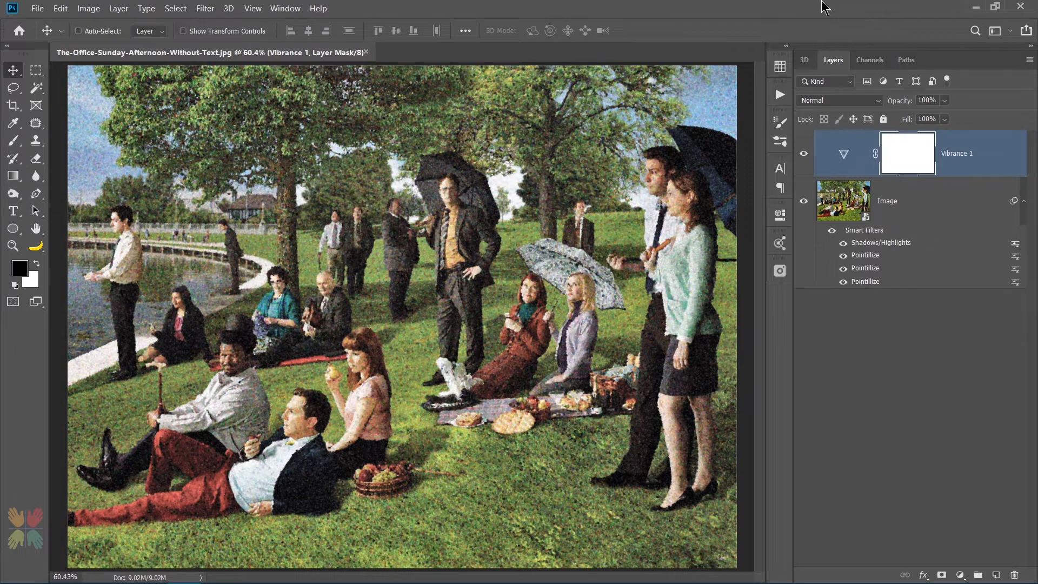
pyautogui.hotkey('ctrl', 'shift', 'alt', 'e')
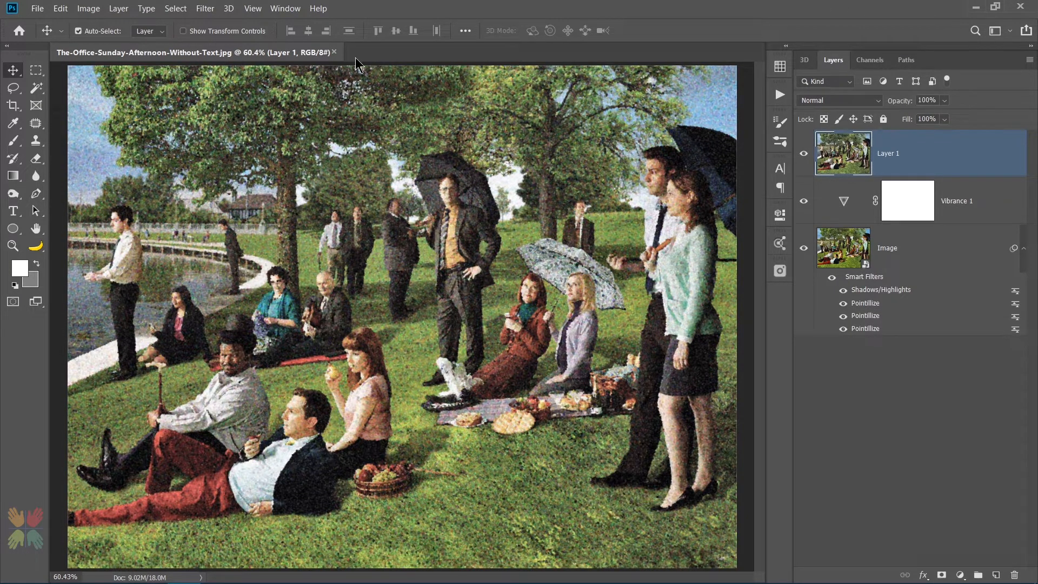
pyautogui.click(205, 9)
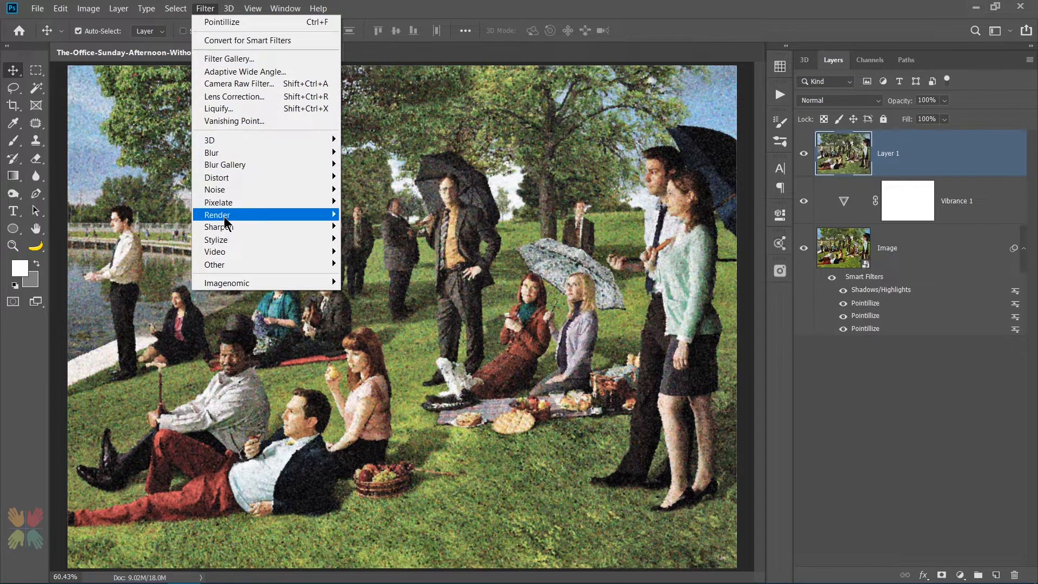
pyautogui.moveTo(228, 240)
pyautogui.click(366, 252)
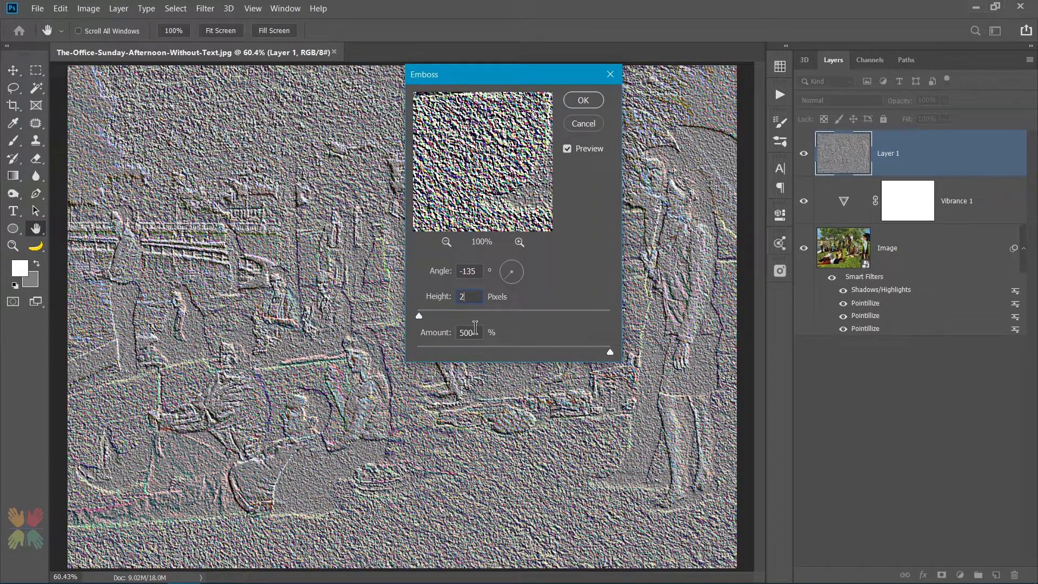
pyautogui.click(580, 103)
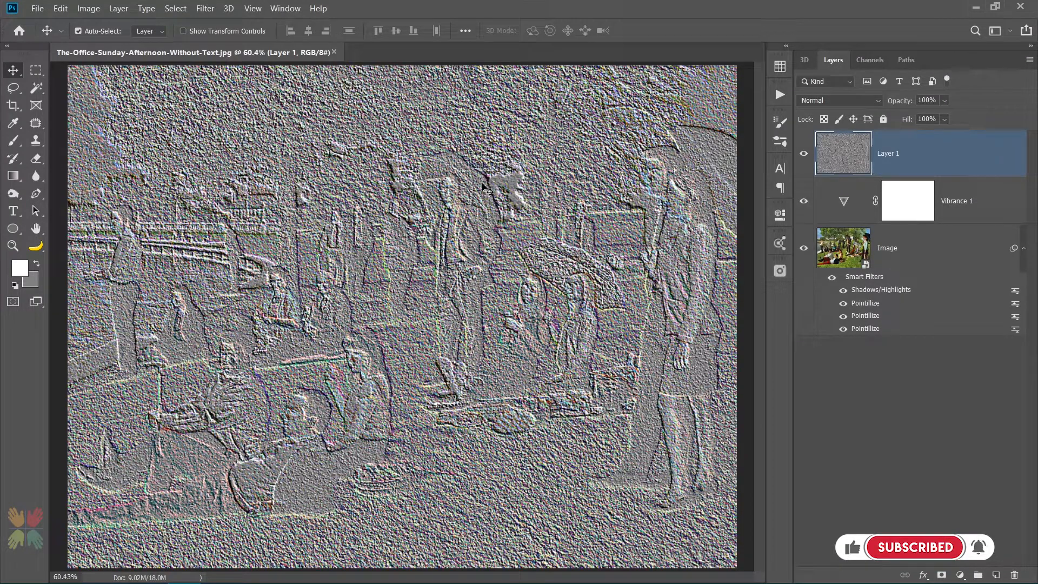
# Step: Desaturate the embossed Layer 1 to remove its colour fringes
pyautogui.click(89, 8)
pyautogui.moveTo(105, 41)
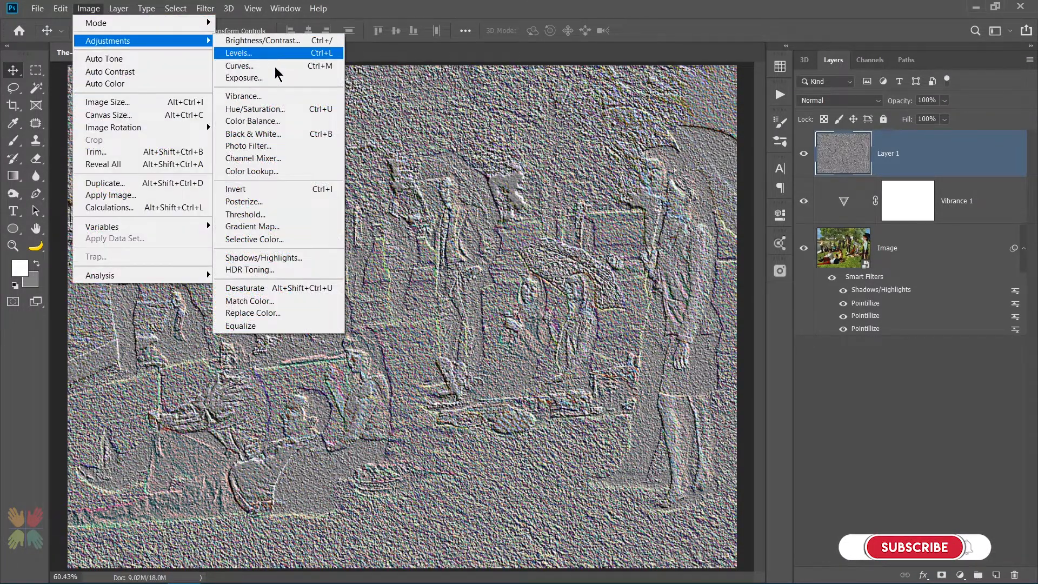
pyautogui.click(269, 290)
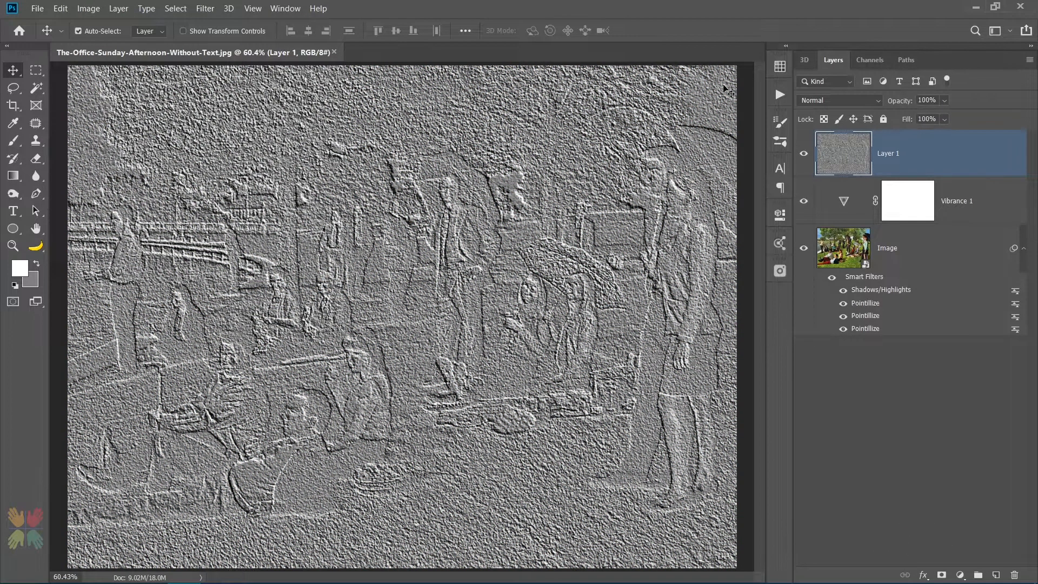
# Step: Set the embossed layer's blend mode to Soft Light with 70% opacity, and show the image in full-screen mode
pyautogui.click(818, 101)
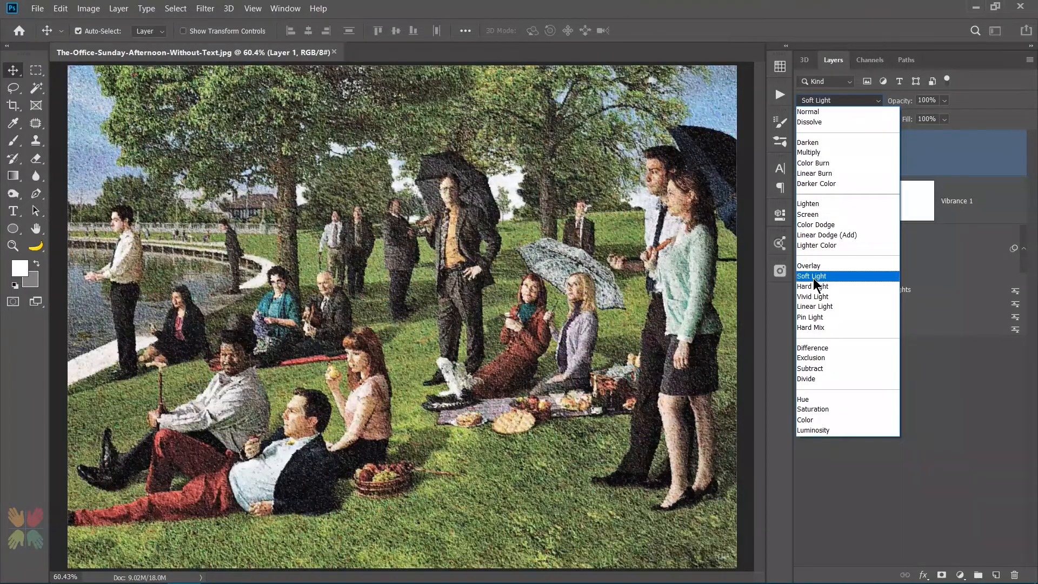
pyautogui.click(817, 277)
pyautogui.click(934, 100)
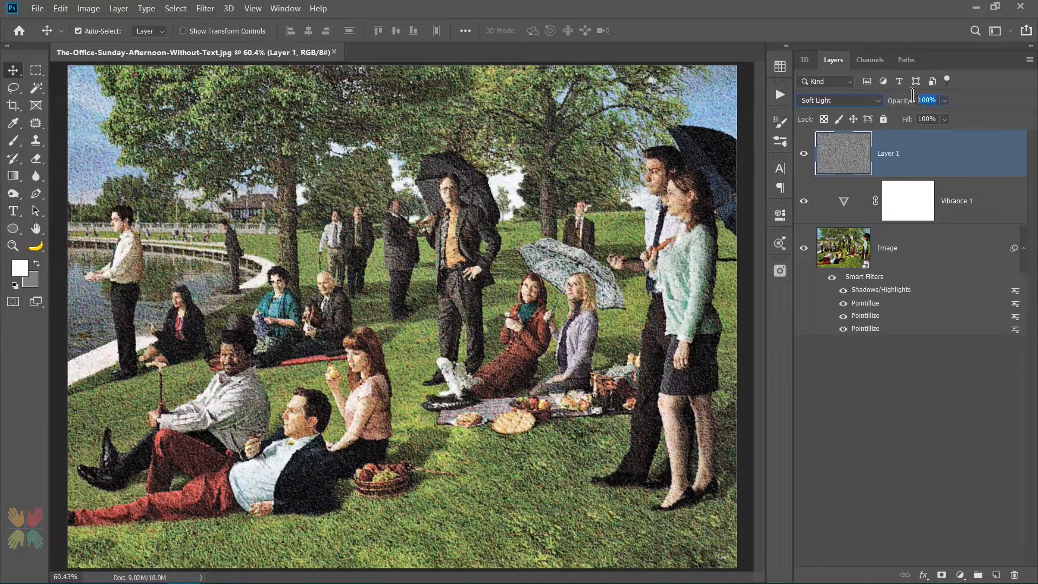
pyautogui.write('70')
pyautogui.press('f')
pyautogui.press('f')
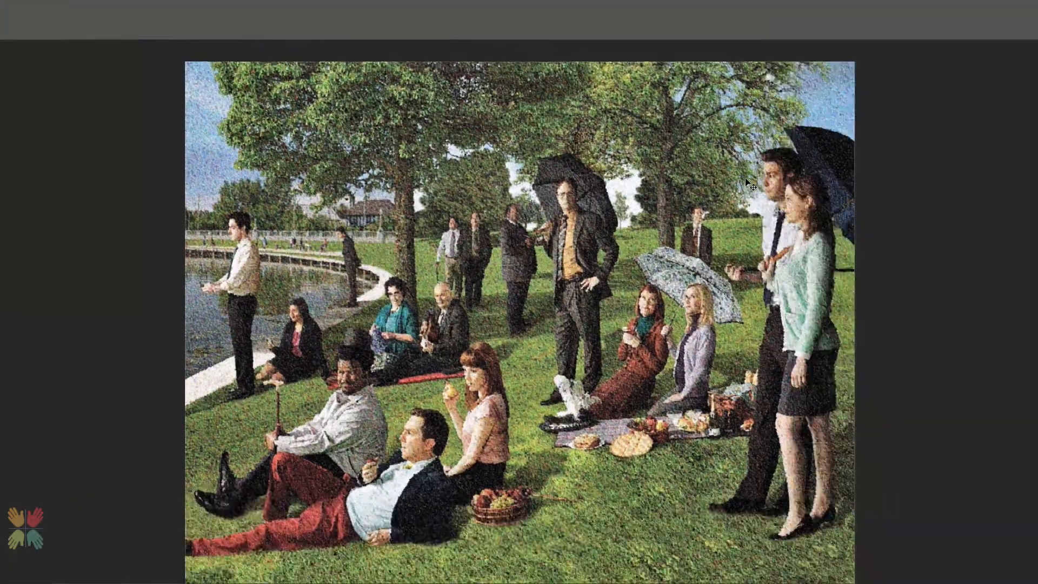